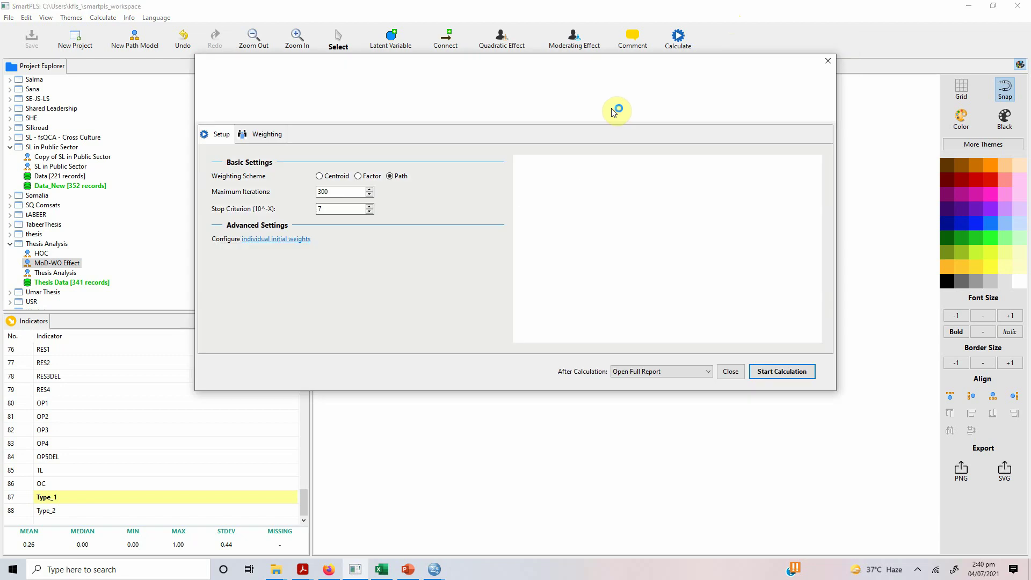
# Run the PLS algorithm with the Path weighting scheme and 300 maximum iterations, and view the R Square of CC in the MoD-WO Effect model
pyautogui.click(806, 370)
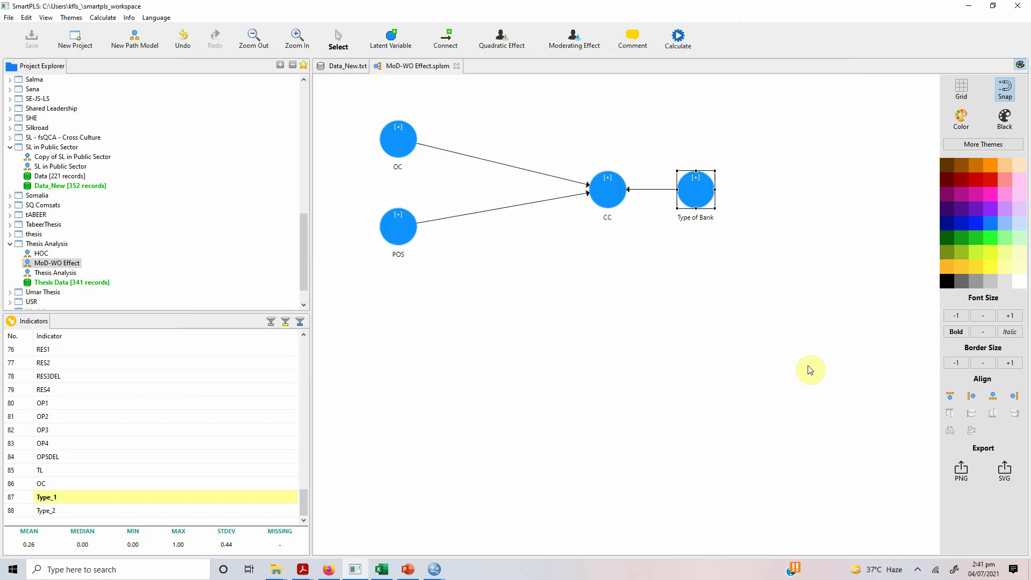
pyautogui.click(416, 70)
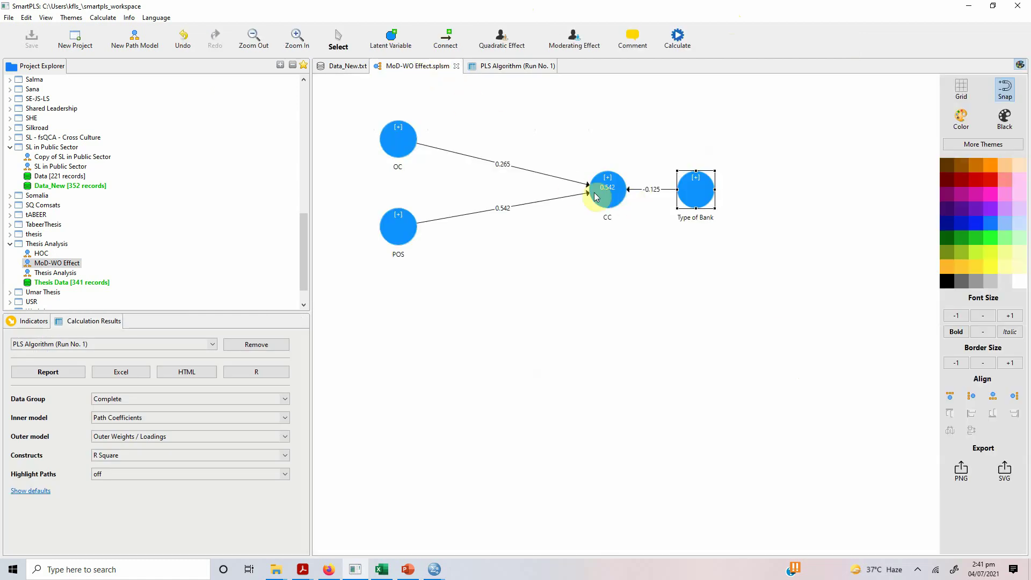
pyautogui.moveTo(611, 193)
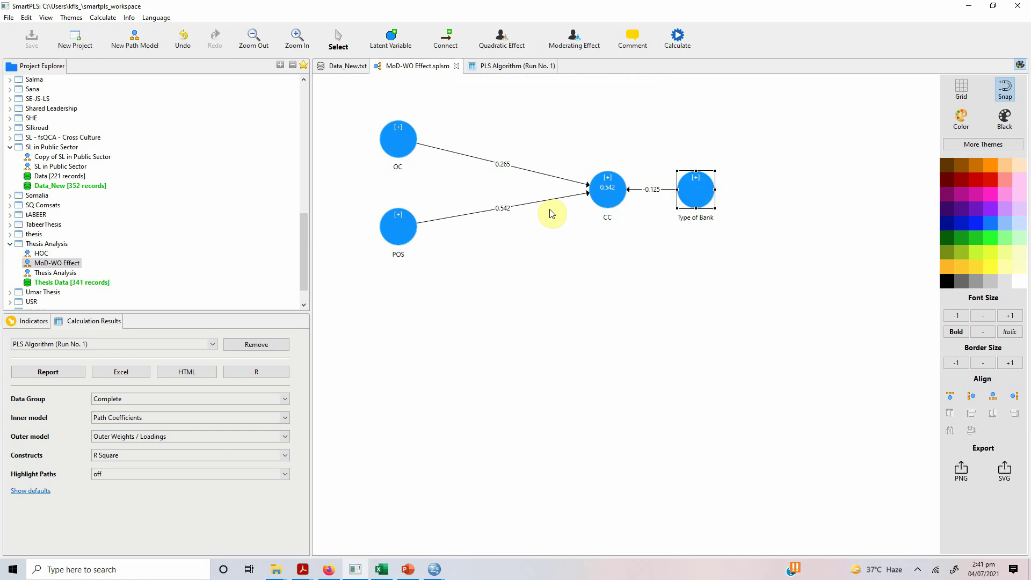
# Switch to PowerPoint and add "(.542)" after "Excluded" in the effect size formula on the R-Square slide
pyautogui.click(408, 570)
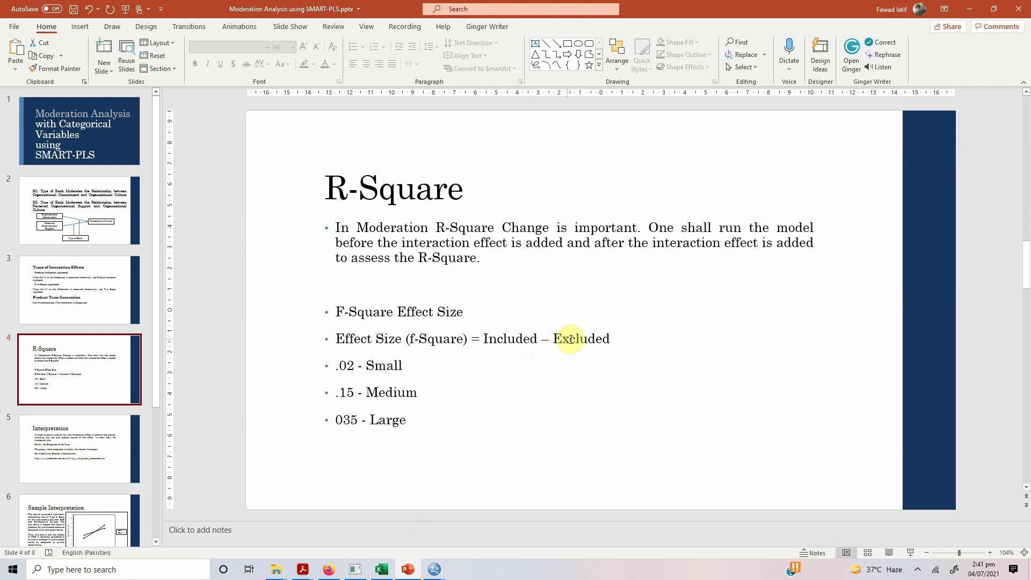
pyautogui.click(610, 340)
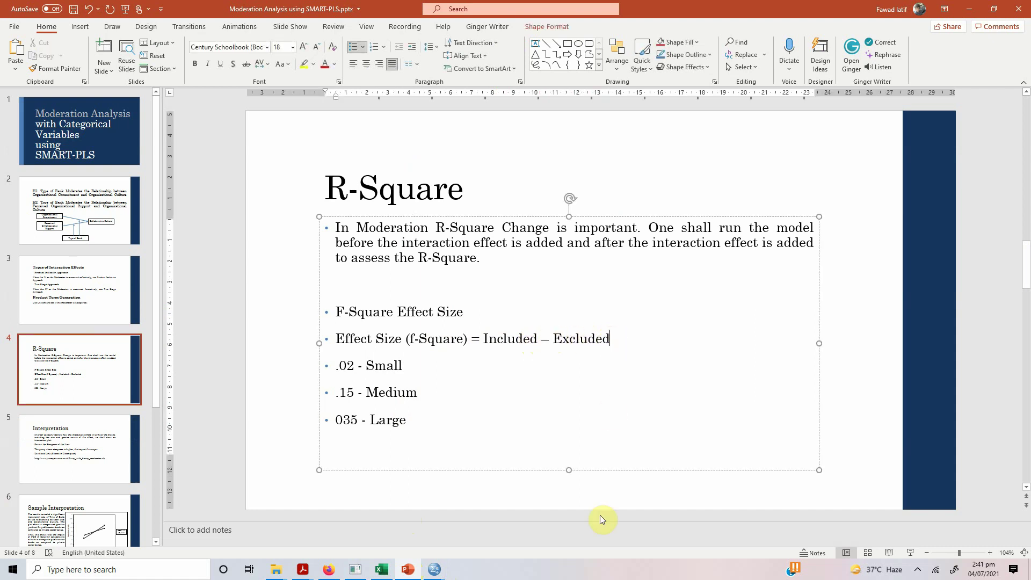
pyautogui.write('(.542)')
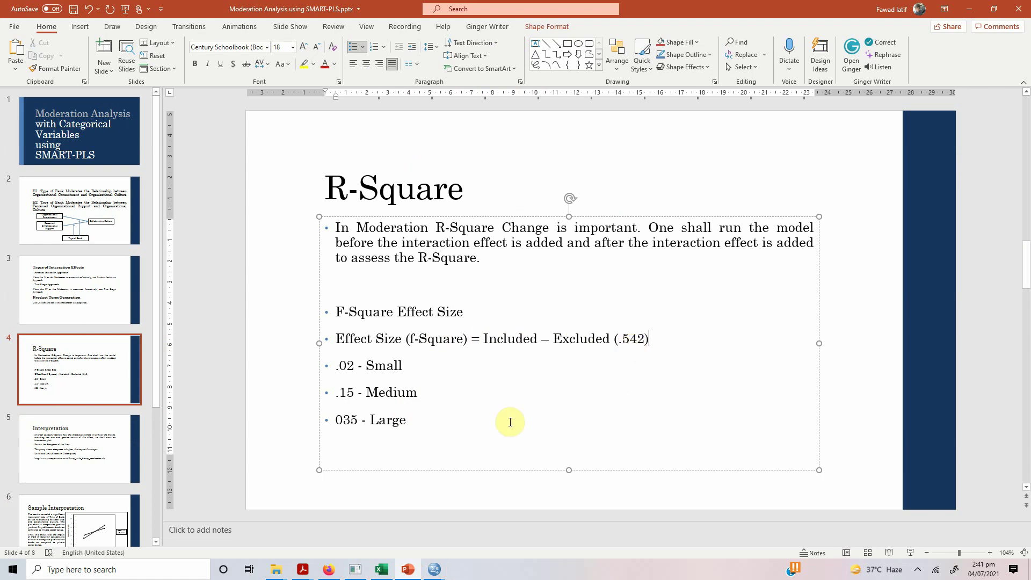
# Switch back to SmartPLS and move the Type of Bank construct directly above CC in the path model
pyautogui.click(363, 574)
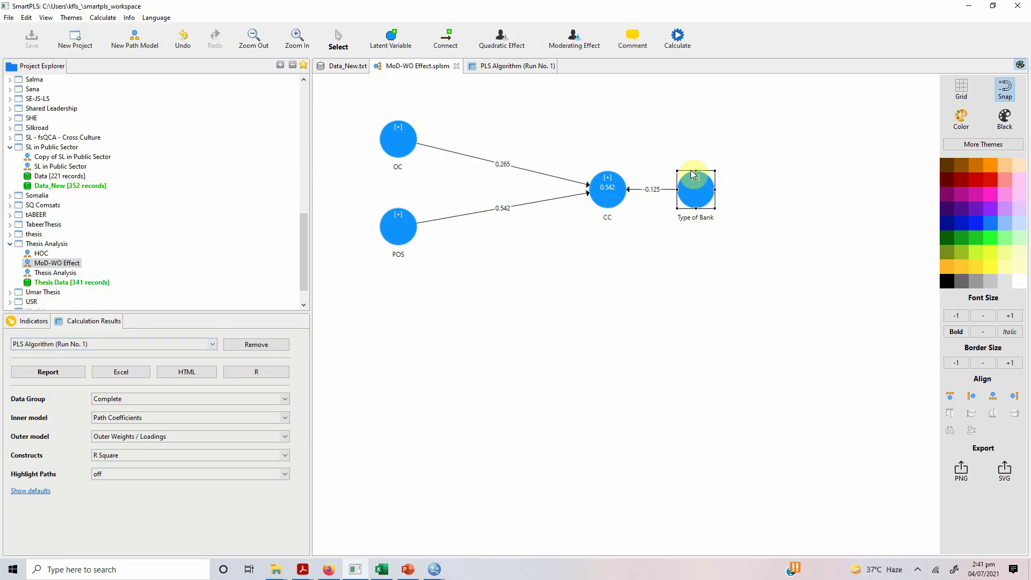
pyautogui.click(9, 322)
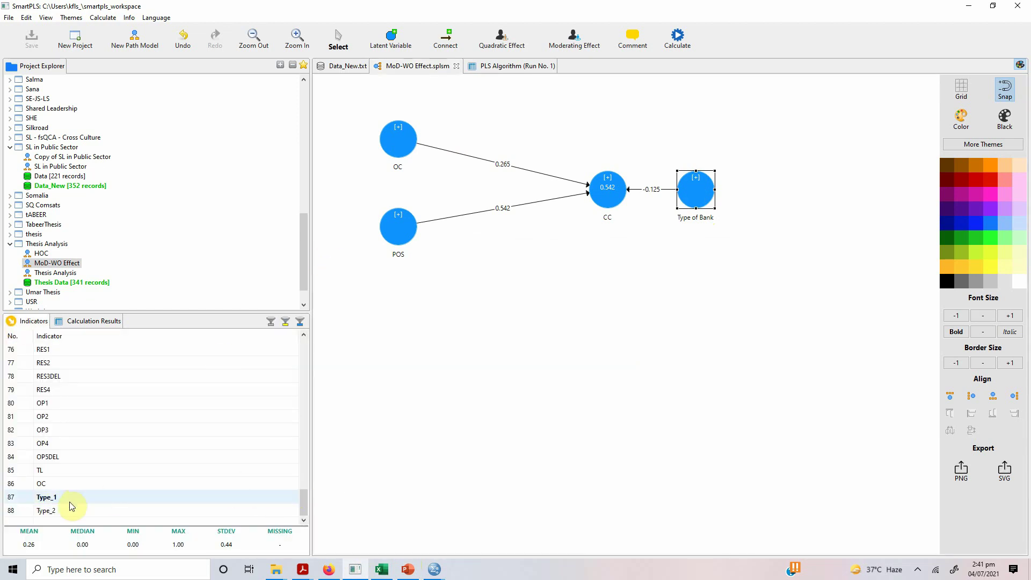
pyautogui.click(692, 191)
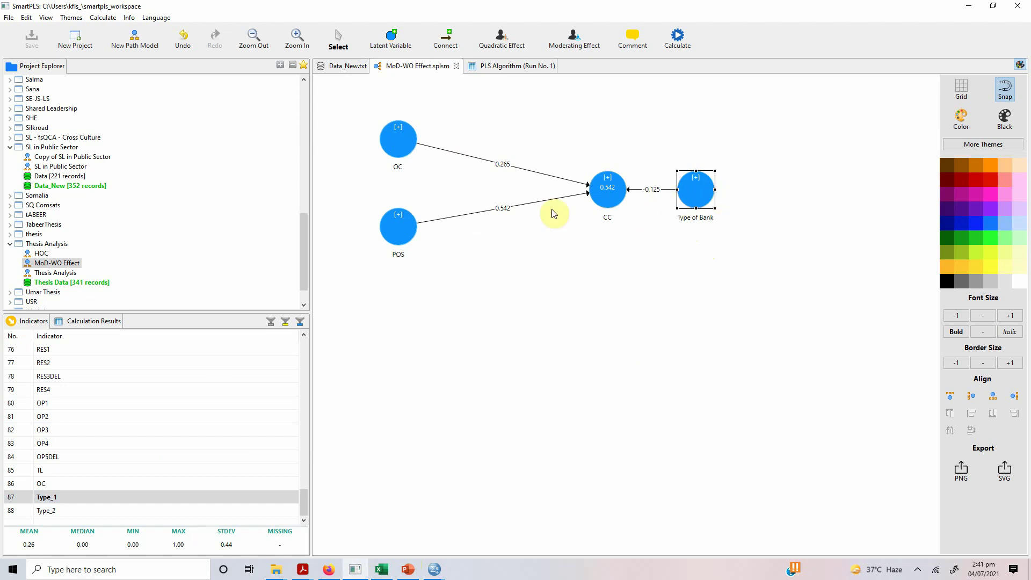
pyautogui.click(611, 198)
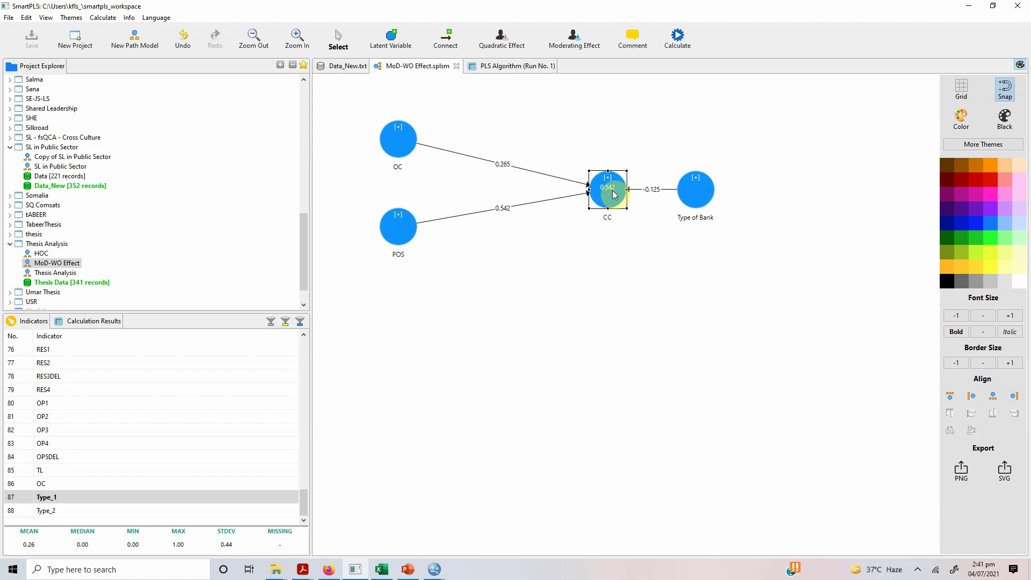
pyautogui.moveTo(704, 192); pyautogui.dragTo(613, 123)
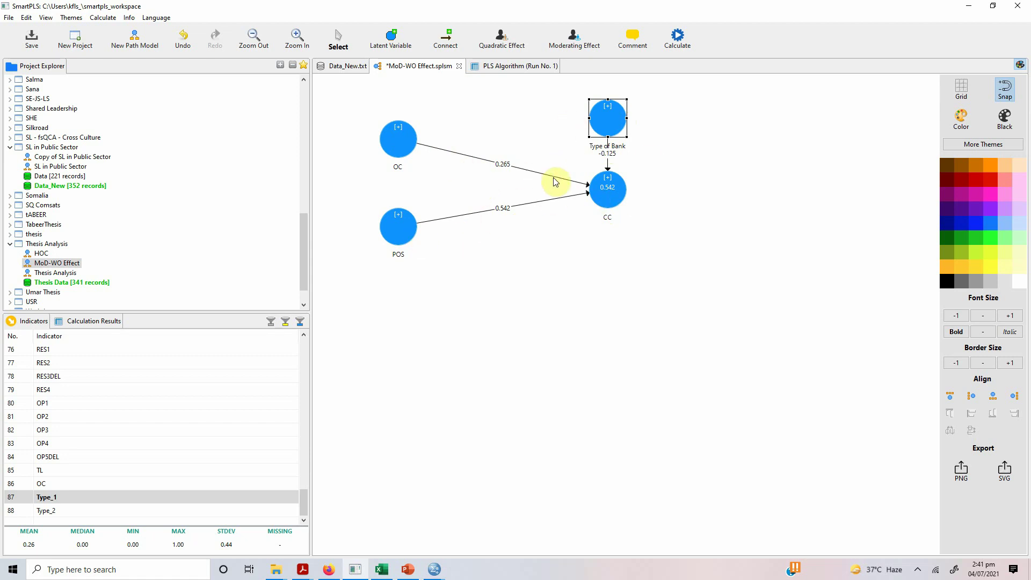
# Add a moderating effect of Type of Bank on OC to CC, using Product Indicator and Unstandardized terms, and place it below CC
pyautogui.rightClick(619, 195)
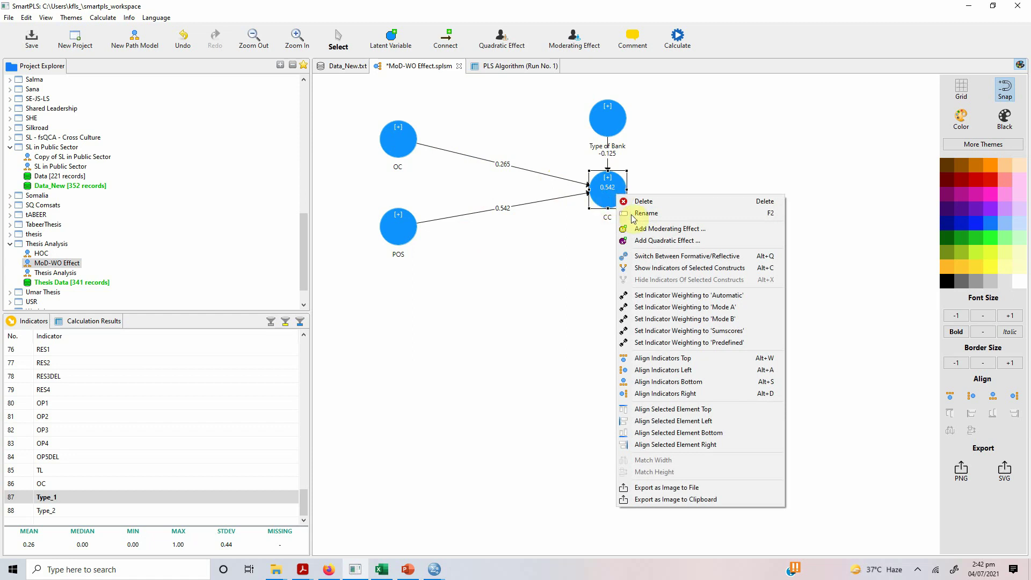
pyautogui.click(642, 229)
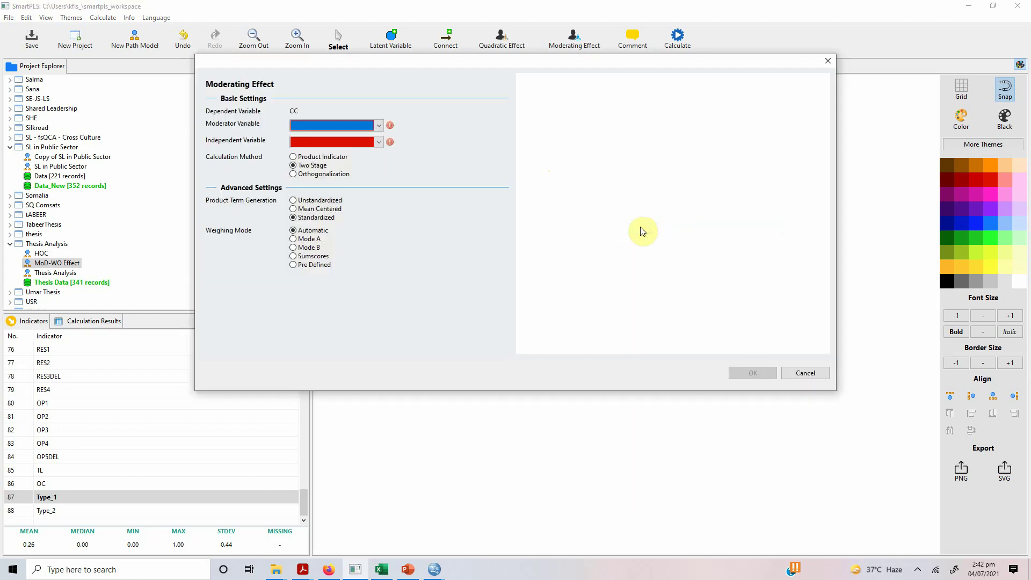
pyautogui.click(320, 124)
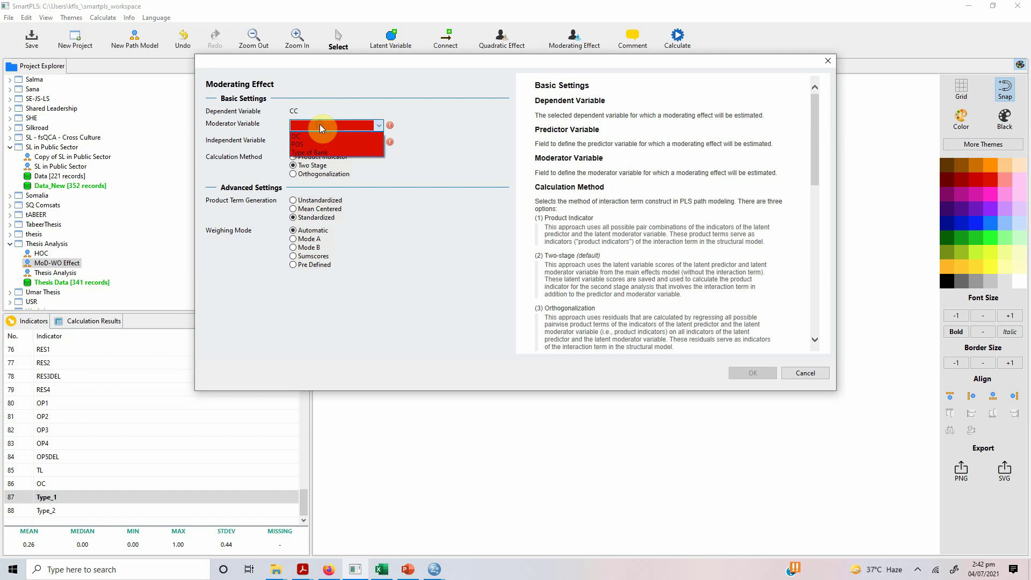
pyautogui.click(320, 153)
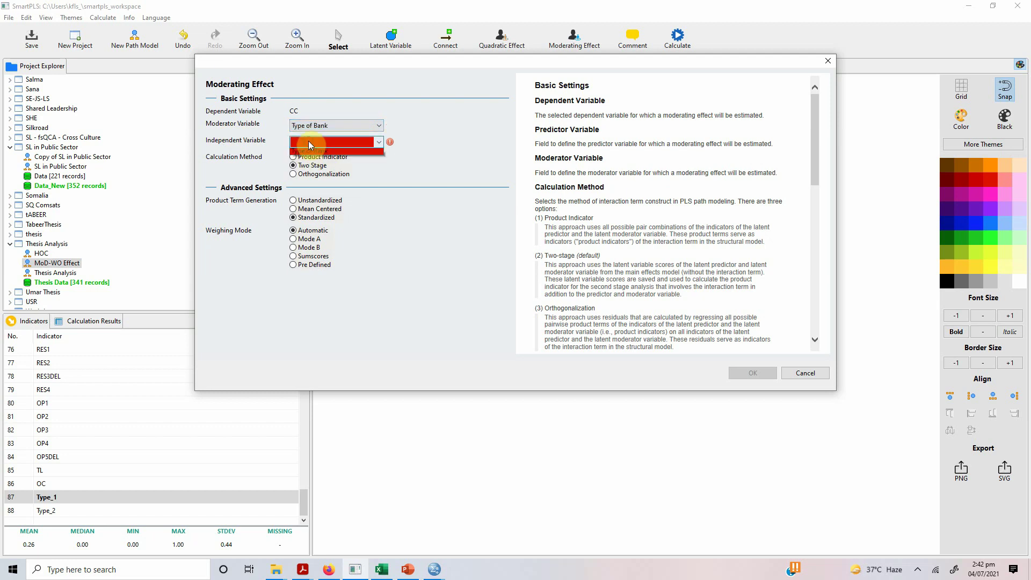
pyautogui.click(308, 141)
pyautogui.click(310, 154)
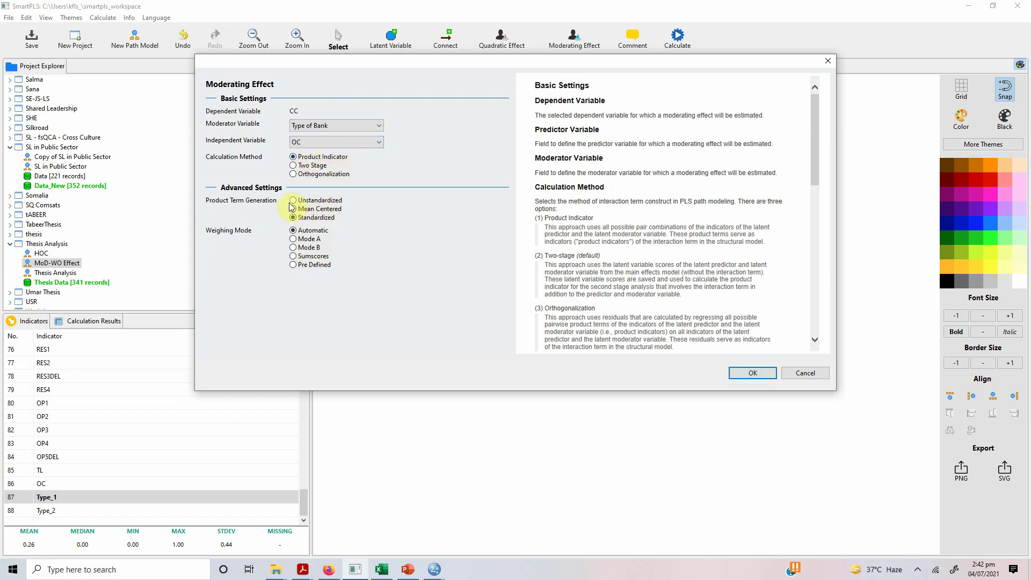
pyautogui.click(320, 201)
pyautogui.click(762, 374)
pyautogui.moveTo(579, 303); pyautogui.dragTo(603, 329)
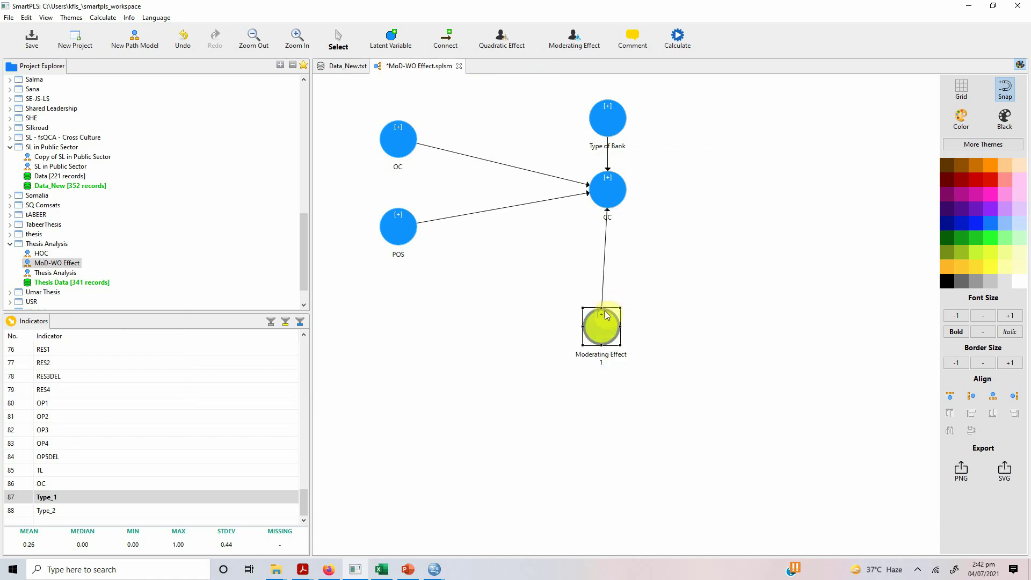
# Add a second moderating effect on CC with Type of Bank as moderator, POS as independent variable and Unstandardized terms, placed beside the first
pyautogui.click(607, 201)
pyautogui.rightClick(607, 202)
pyautogui.click(661, 233)
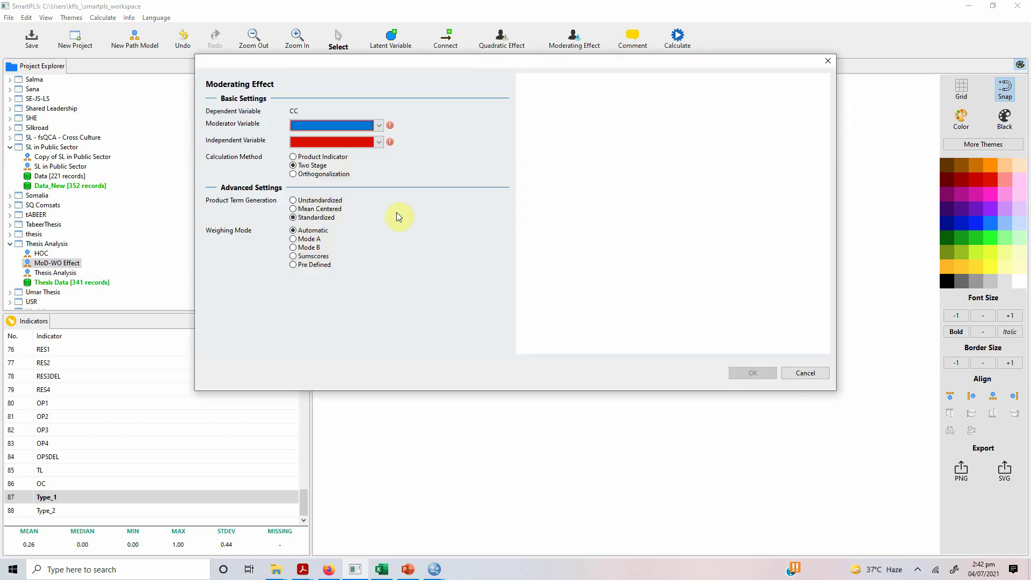
pyautogui.click(340, 123)
pyautogui.click(331, 143)
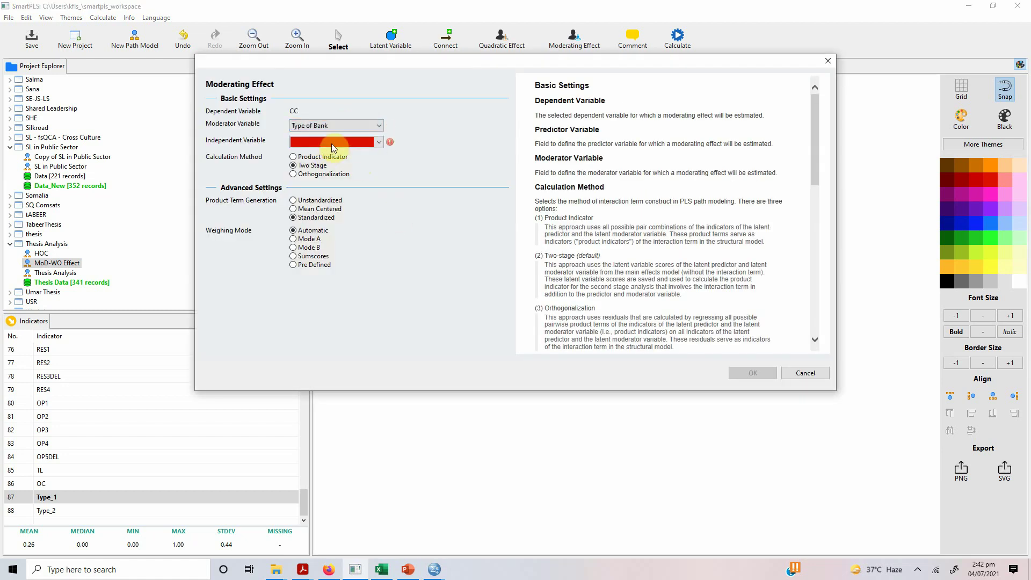
pyautogui.click(331, 142)
pyautogui.click(316, 161)
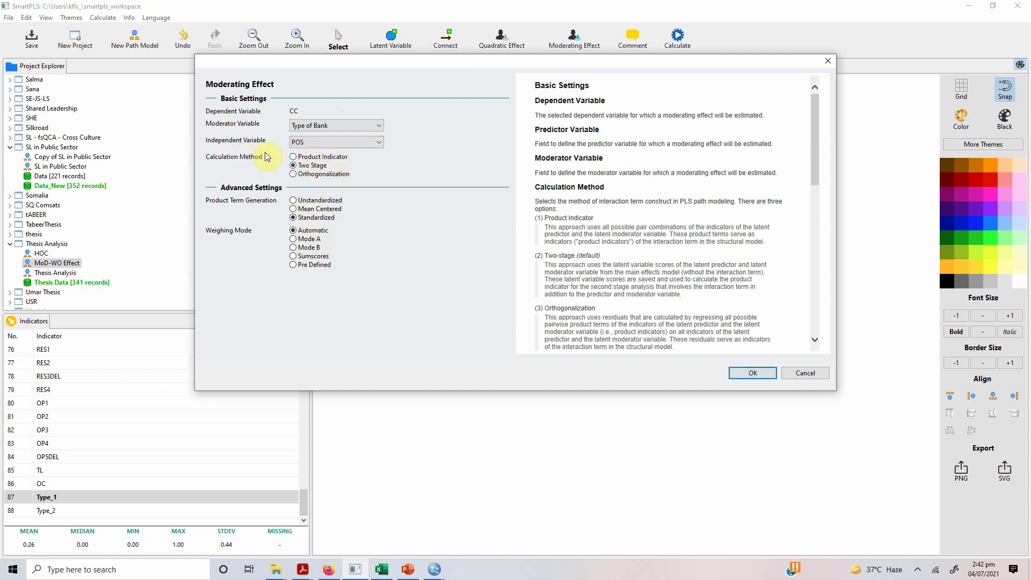
pyautogui.click(299, 201)
pyautogui.click(753, 372)
pyautogui.moveTo(548, 285); pyautogui.dragTo(690, 331)
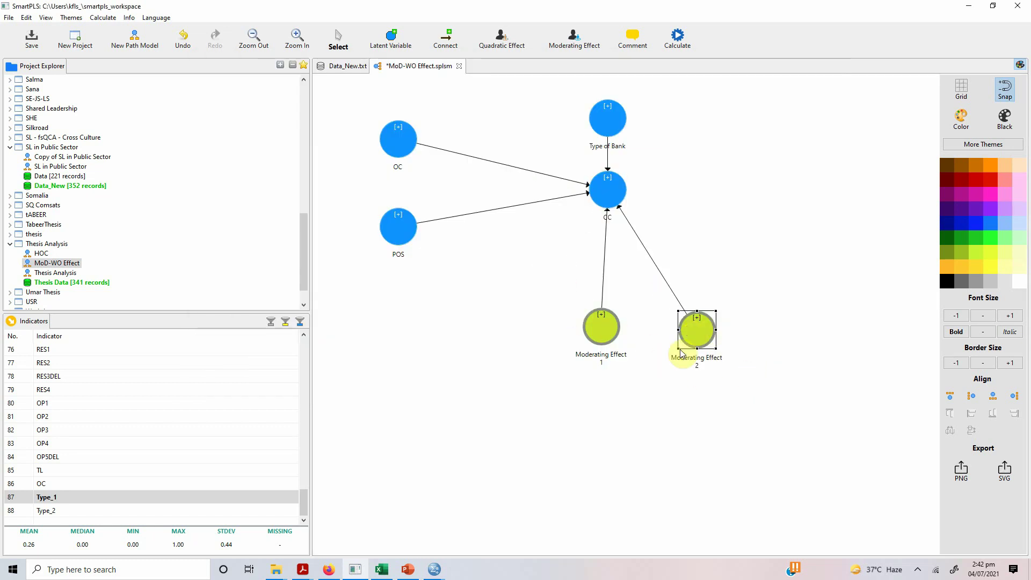
# Rename the Moderating Effect 1 construct as MOD_OC_Type
pyautogui.rightClick(607, 326)
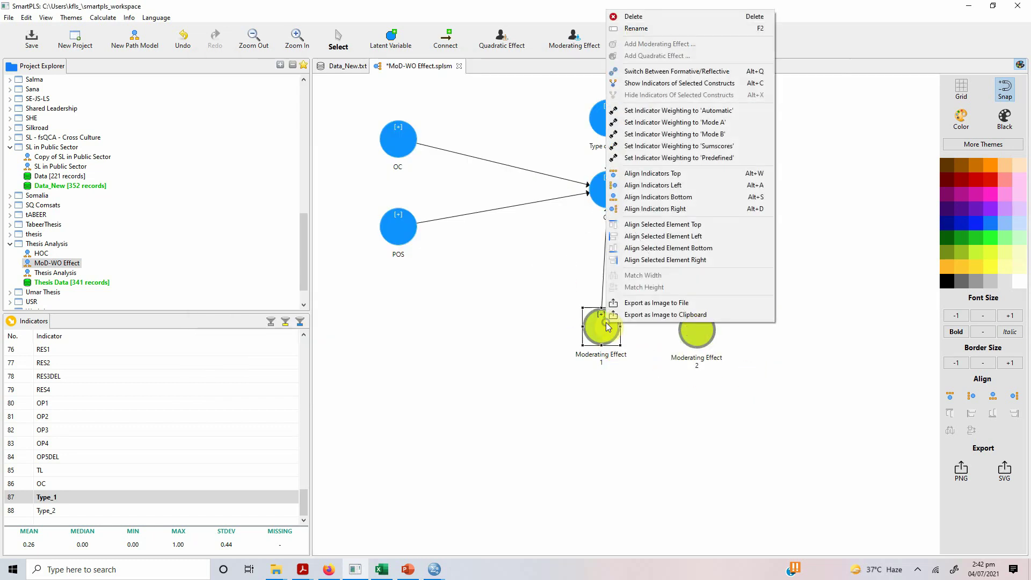
pyautogui.click(649, 33)
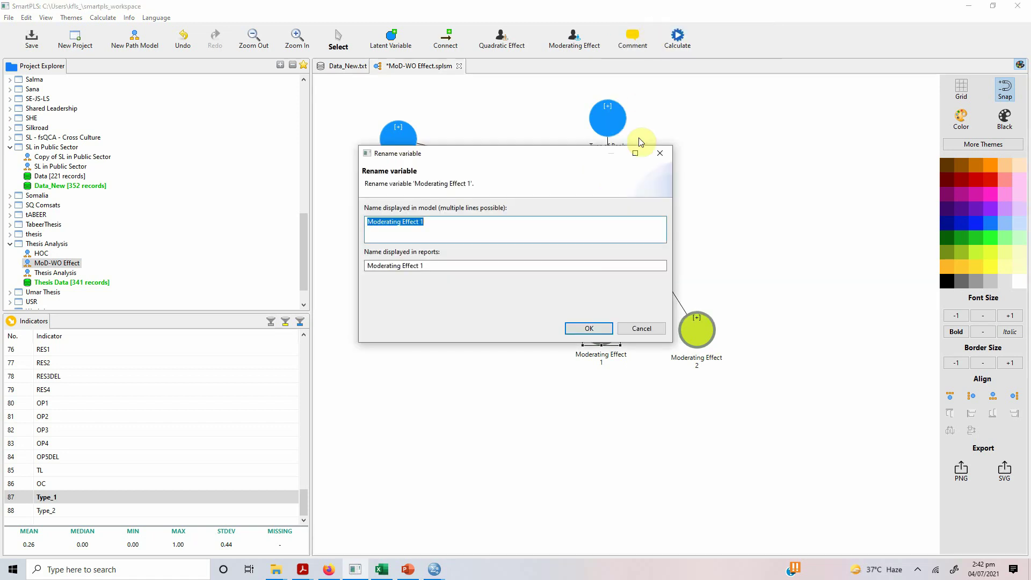
pyautogui.write('MOD_')
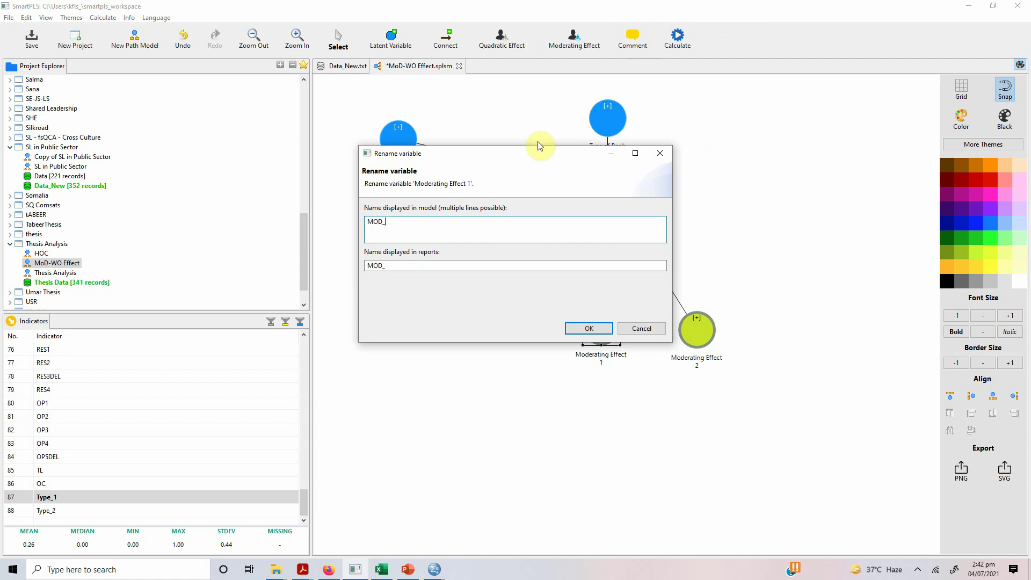
pyautogui.moveTo(537, 150); pyautogui.dragTo(525, 248)
pyautogui.write('D_OC_Type')
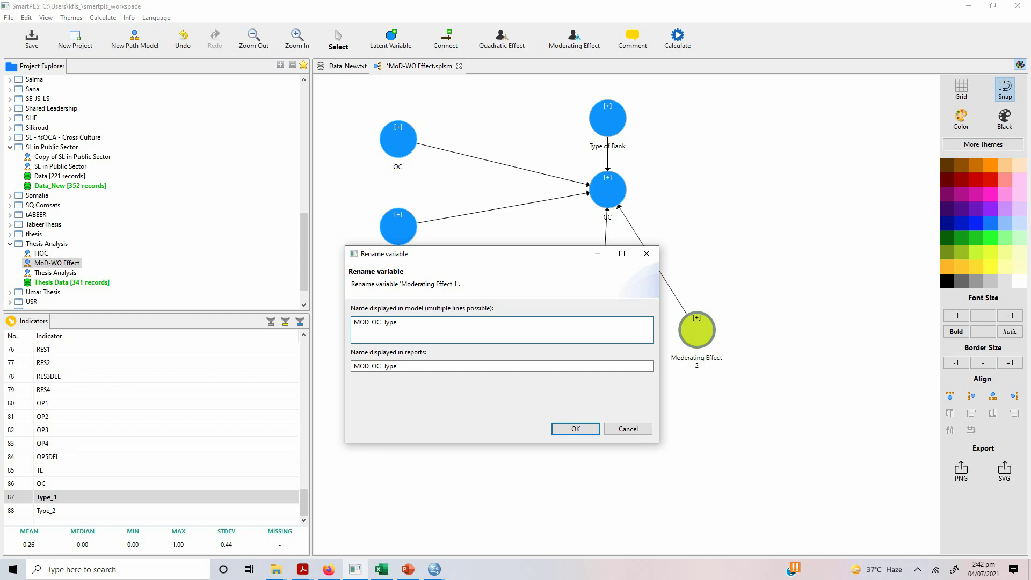
pyautogui.click(575, 429)
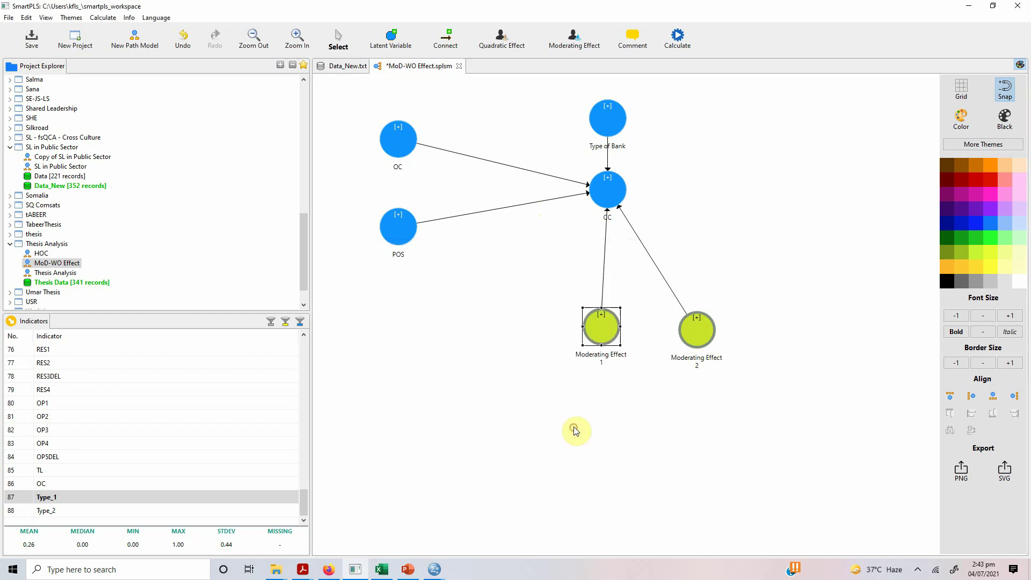
# Rename the Moderating Effect 2 construct as MOD_POS_TYPE
pyautogui.rightClick(699, 341)
pyautogui.click(774, 42)
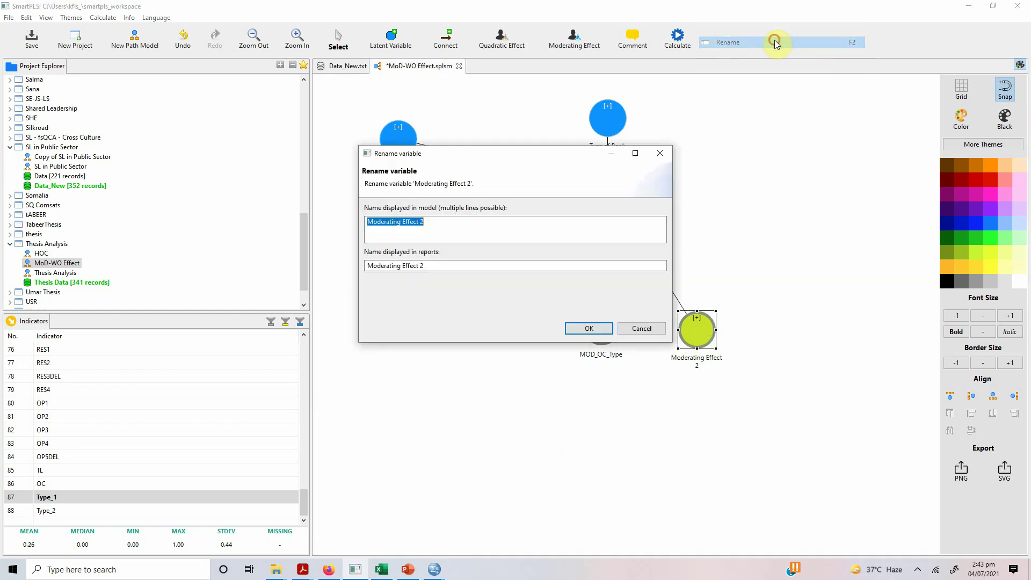
pyautogui.write('MOD_POS_TYPE')
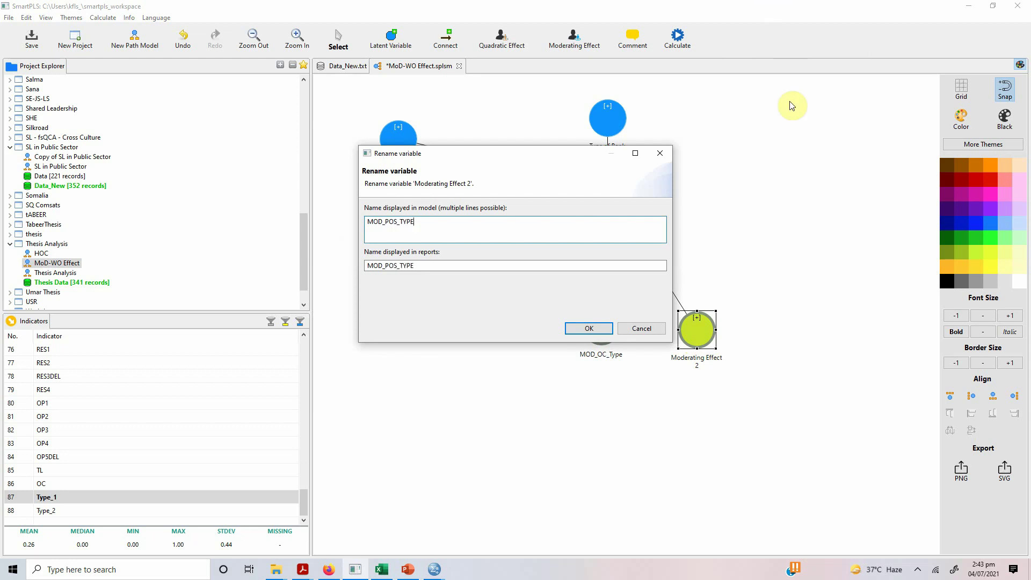
pyautogui.click(593, 328)
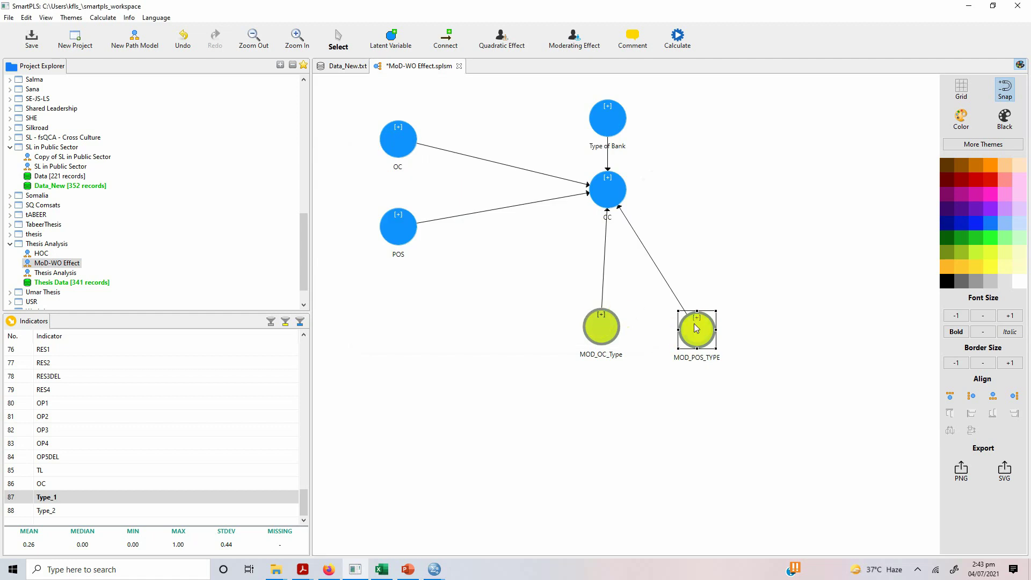
# Run basic bootstrapping on the moderation model with 500 subsamples and a two-tailed test at 0.05 significance
pyautogui.moveTo(687, 322)
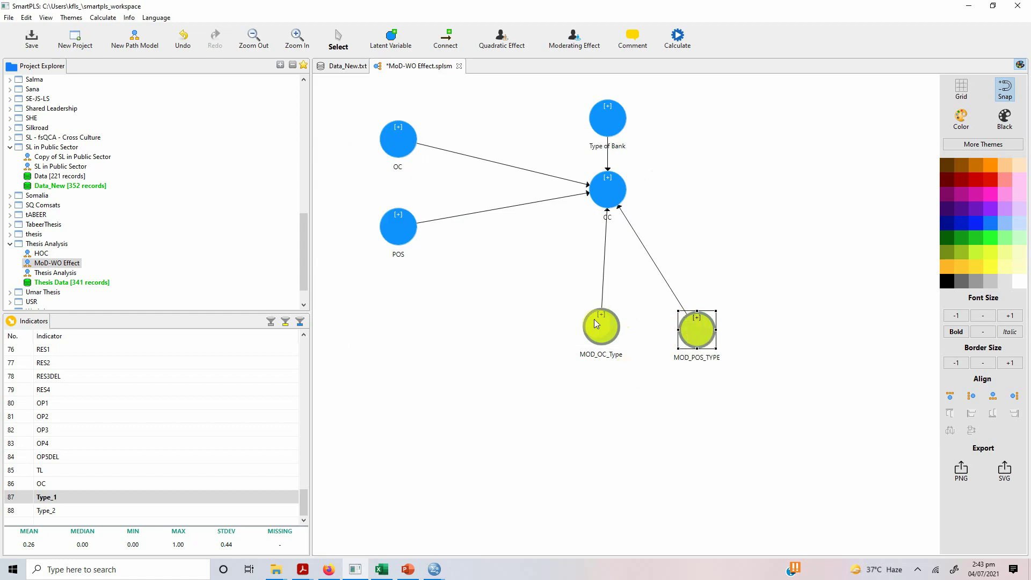
pyautogui.click(677, 37)
pyautogui.click(689, 56)
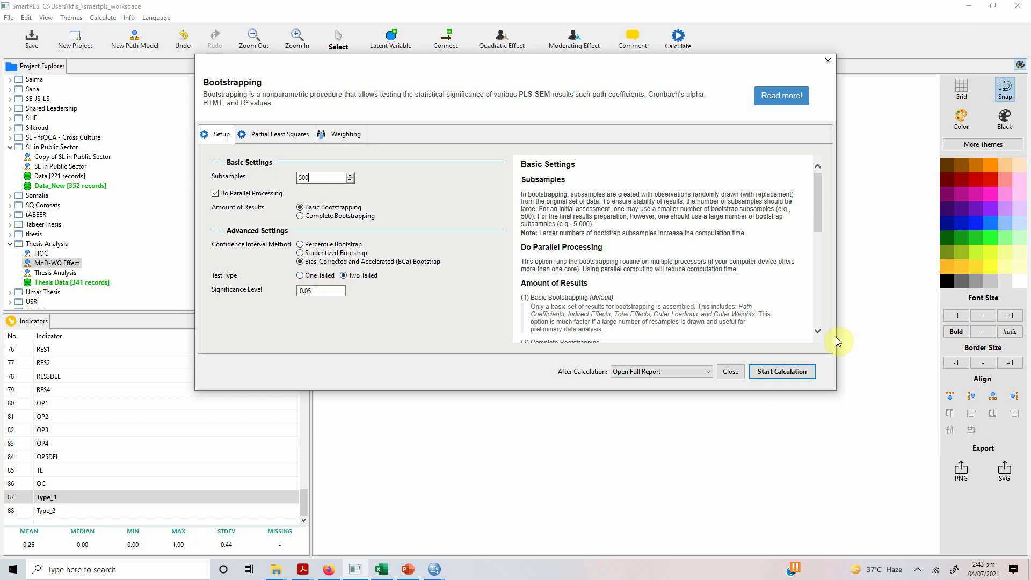
pyautogui.click(792, 371)
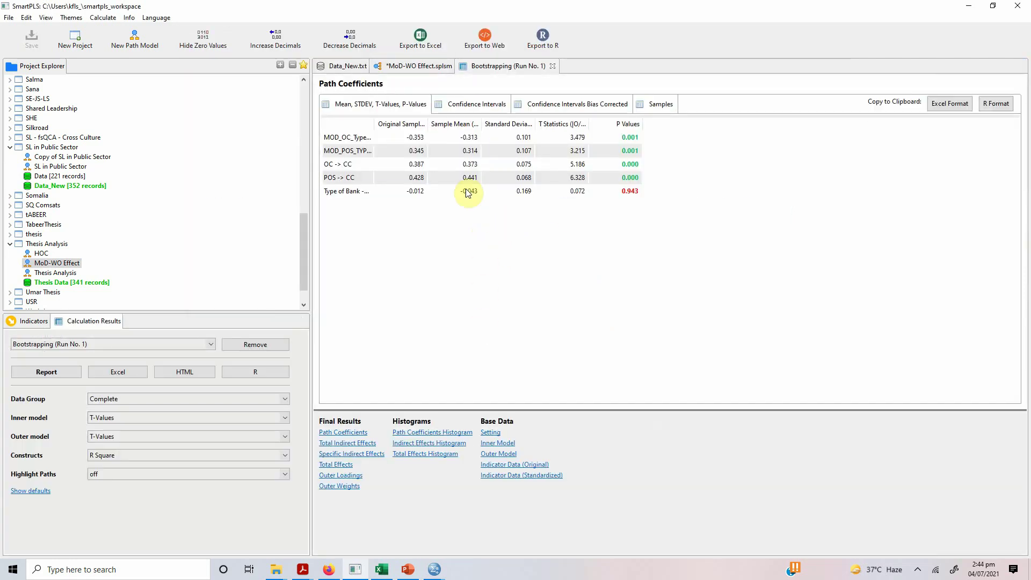
# Widen the path name column in the Path Coefficients report to read the MOD_OC_Type row, and return to the MoD-WO Effect model
pyautogui.moveTo(374, 123); pyautogui.dragTo(425, 123)
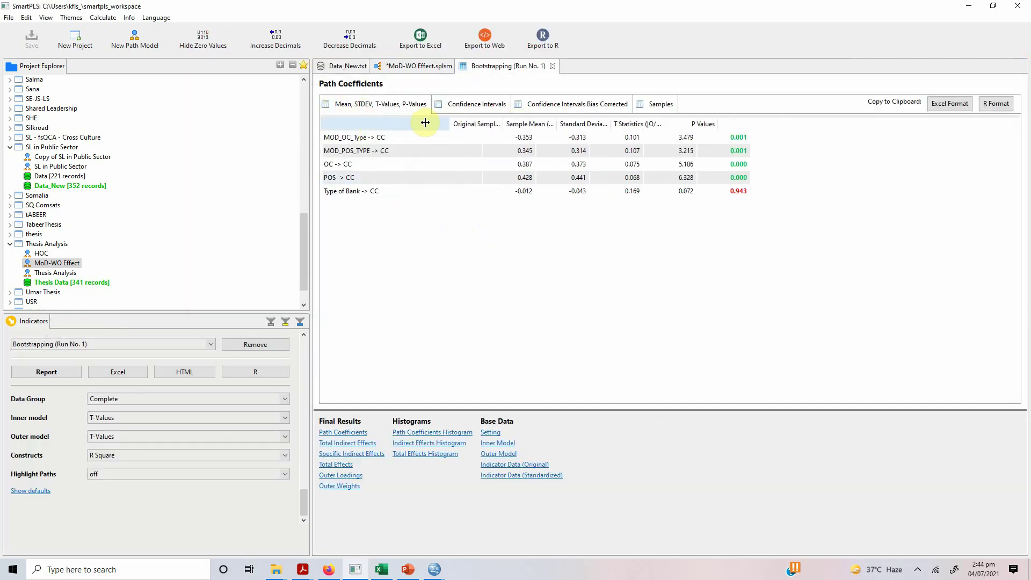
pyautogui.click(383, 136)
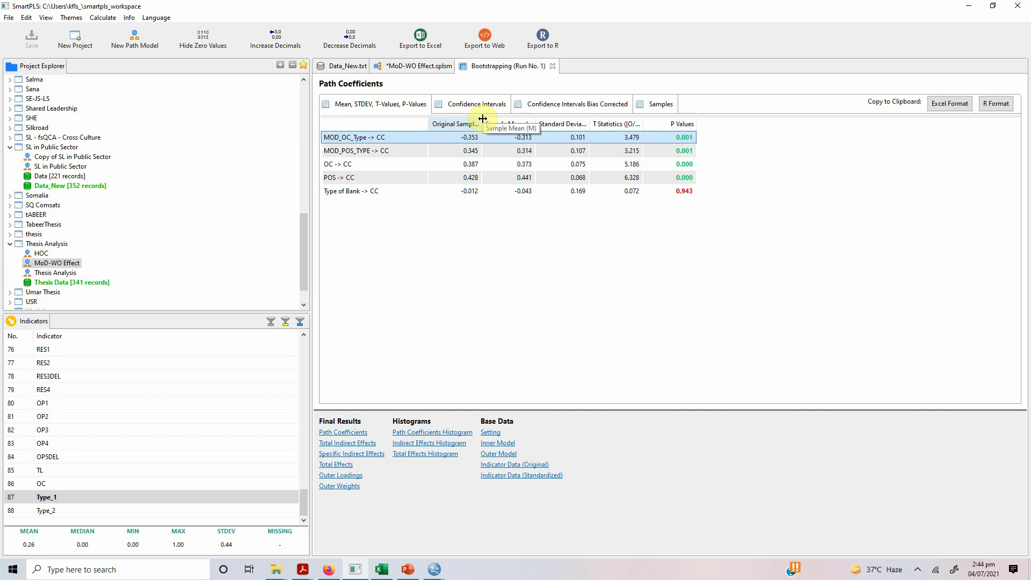
pyautogui.click(410, 66)
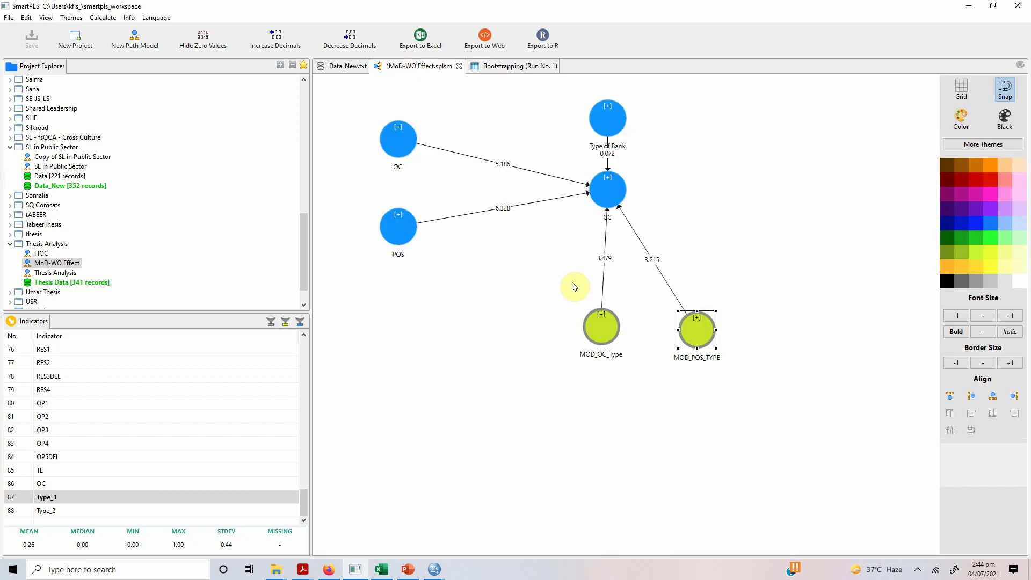
# Check the MOD_OC_Type and MOD_POS_TYPE paths to CC in the model against the bootstrapping Path Coefficients report
pyautogui.click(602, 327)
pyautogui.click(685, 331)
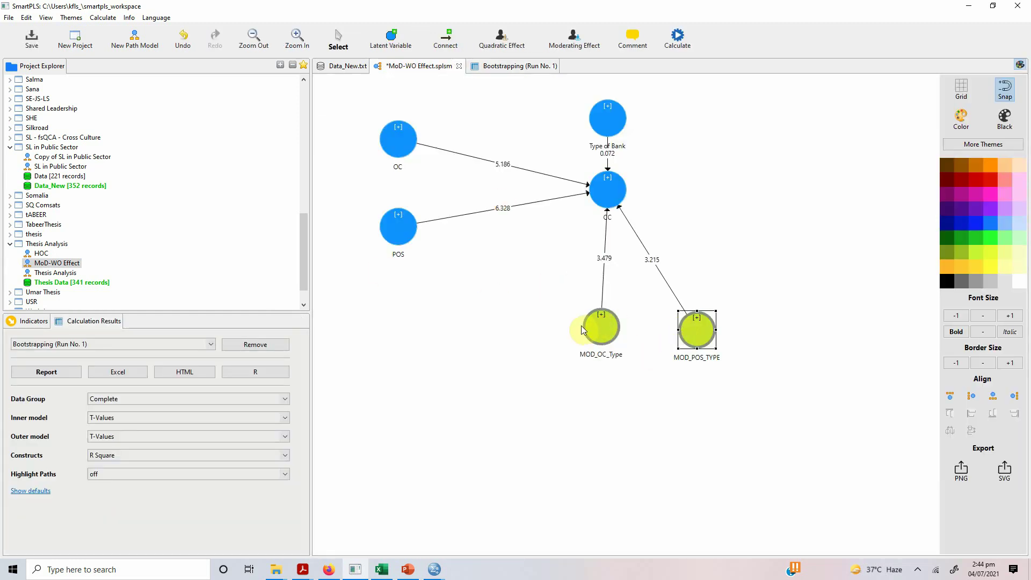
pyautogui.click(602, 326)
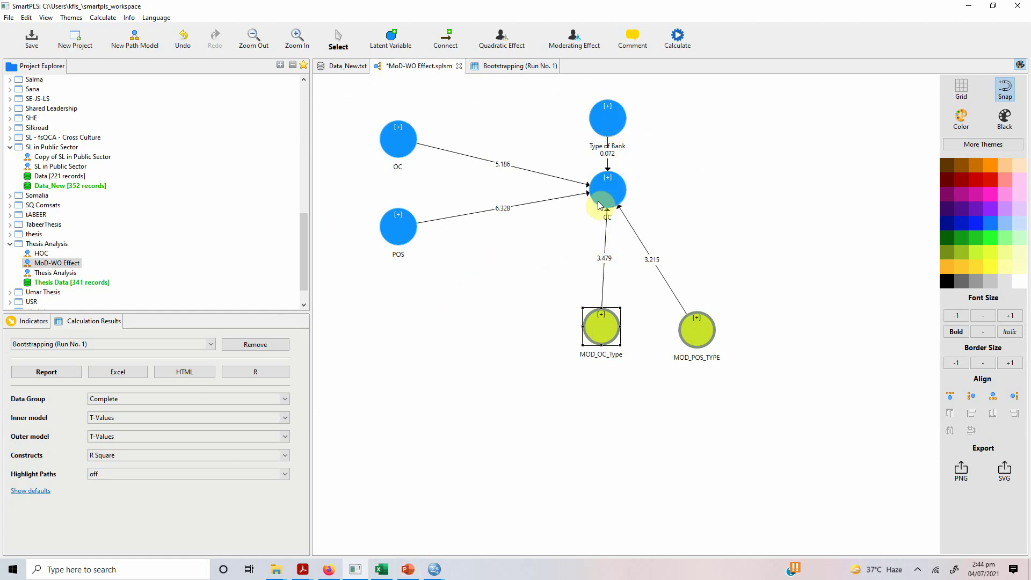
pyautogui.click(480, 67)
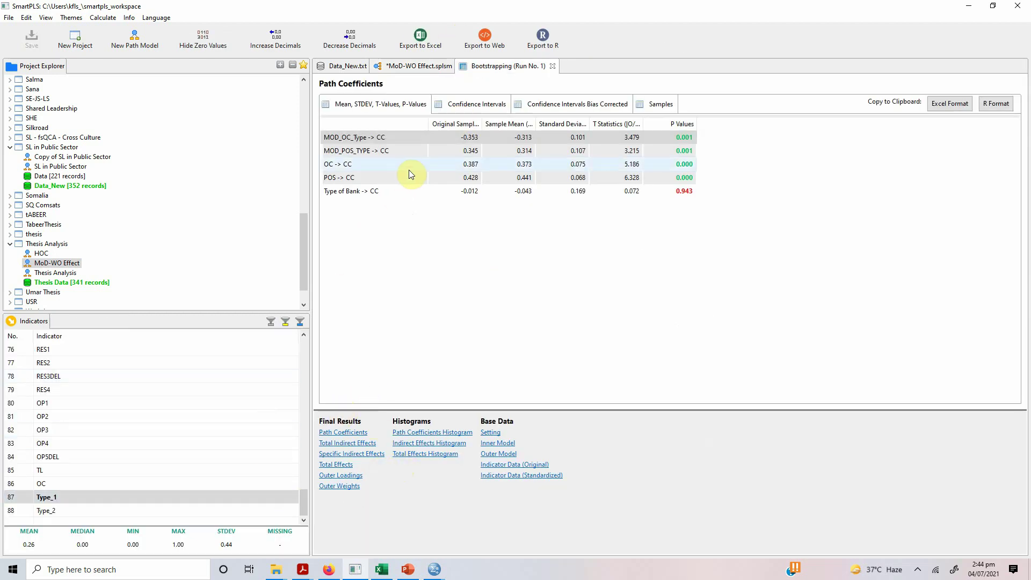
pyautogui.click(398, 67)
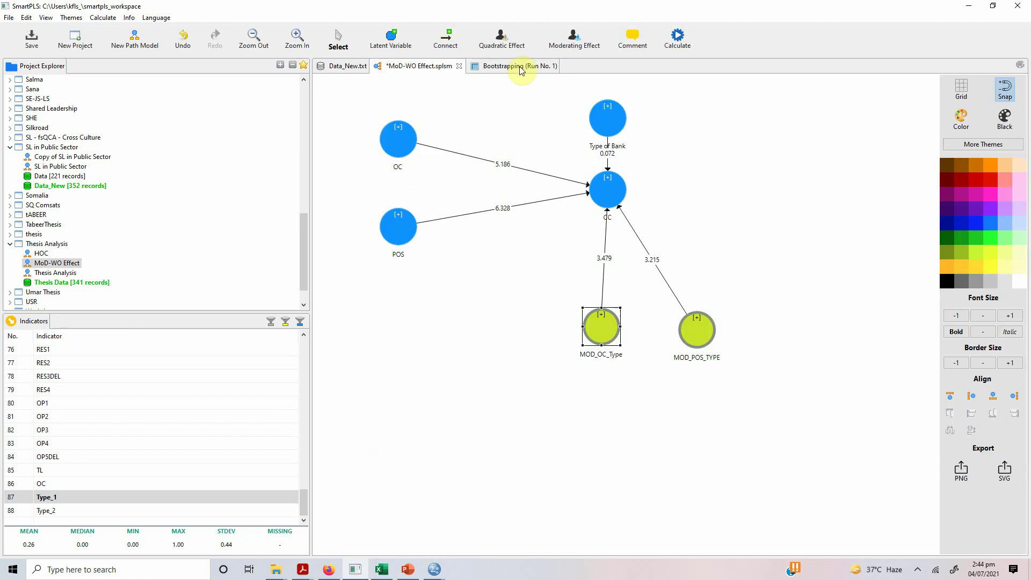
# Run the PLS Algorithm with the path weighting scheme and 300 maximum iterations, and show its results on the MoD-WO Effect model
pyautogui.click(685, 33)
pyautogui.click(724, 34)
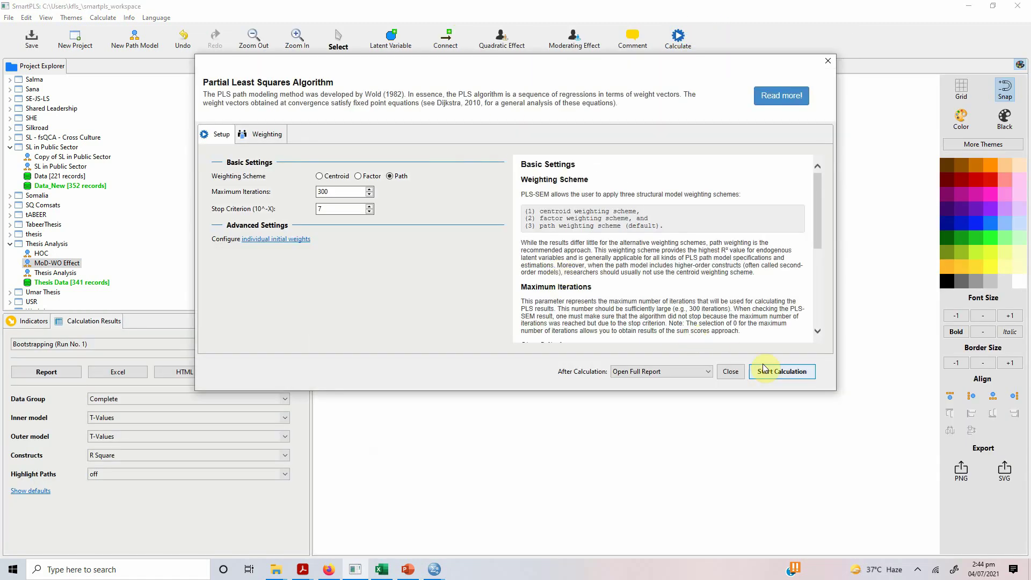
pyautogui.click(766, 370)
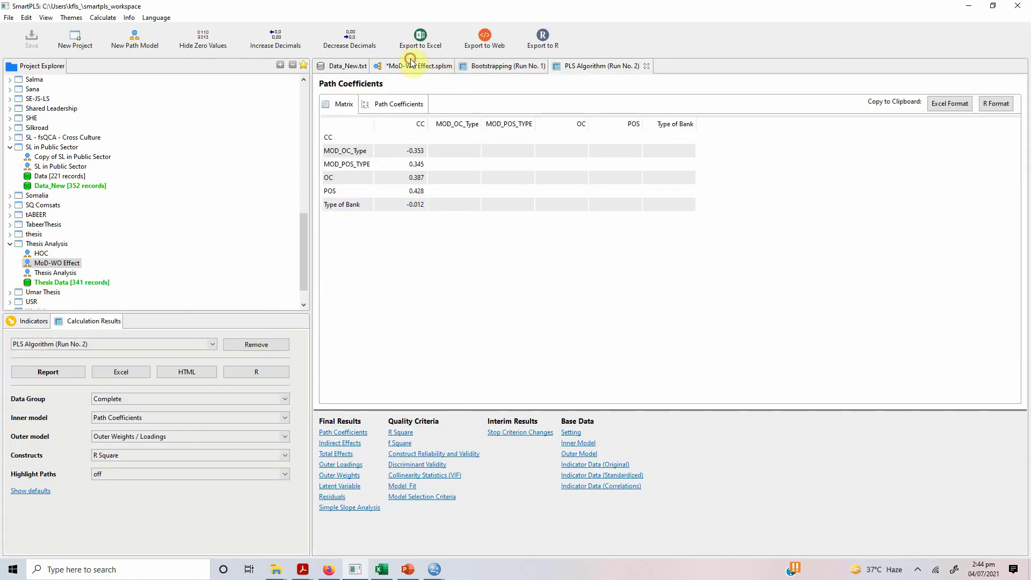
pyautogui.click(412, 66)
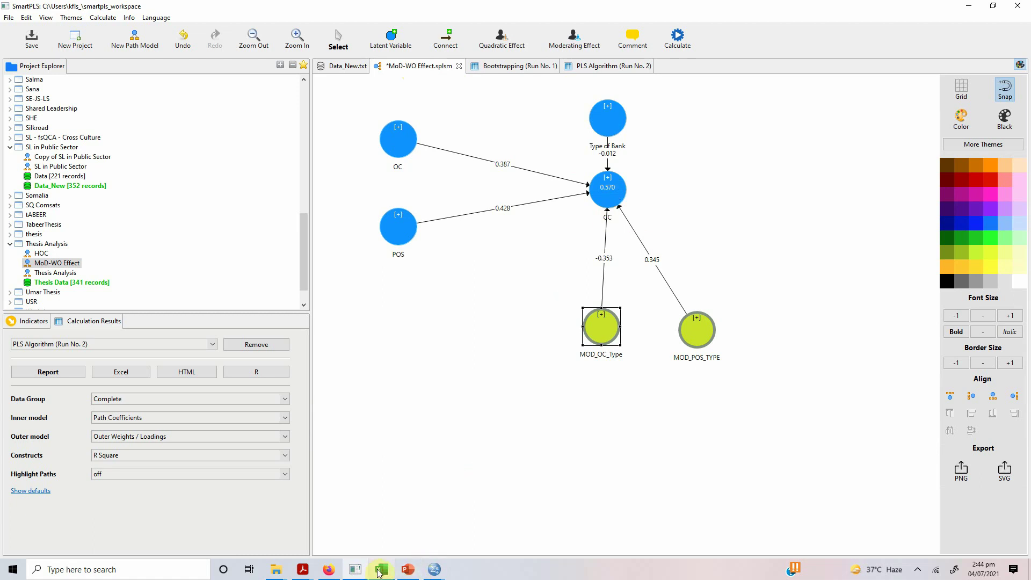
# Switch to the PowerPoint R-Square slide and add (.570) after Included in the effect size formula
pyautogui.moveTo(408, 570)
pyautogui.click(423, 514)
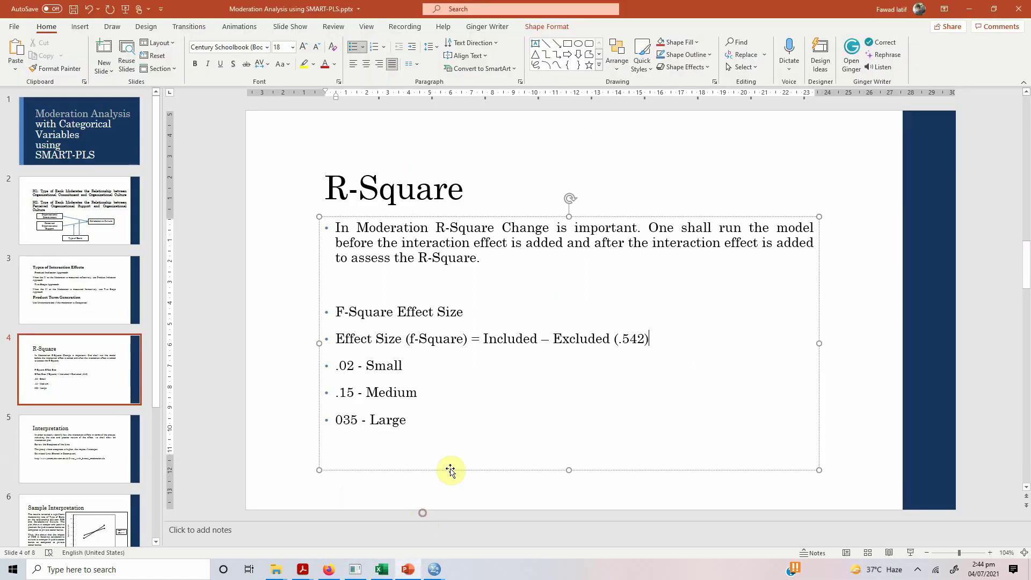
pyautogui.click(537, 338)
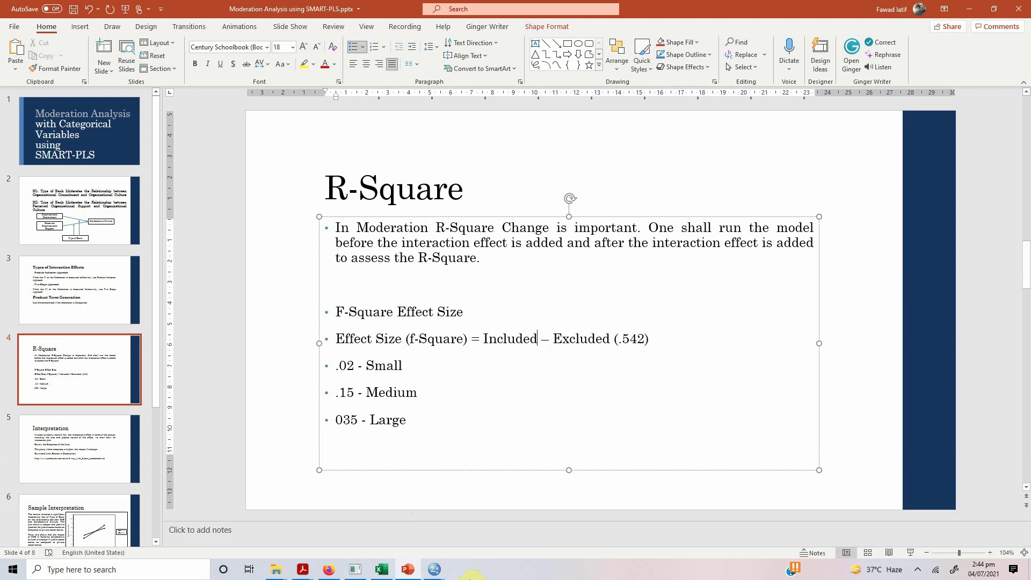
pyautogui.write('(.570')
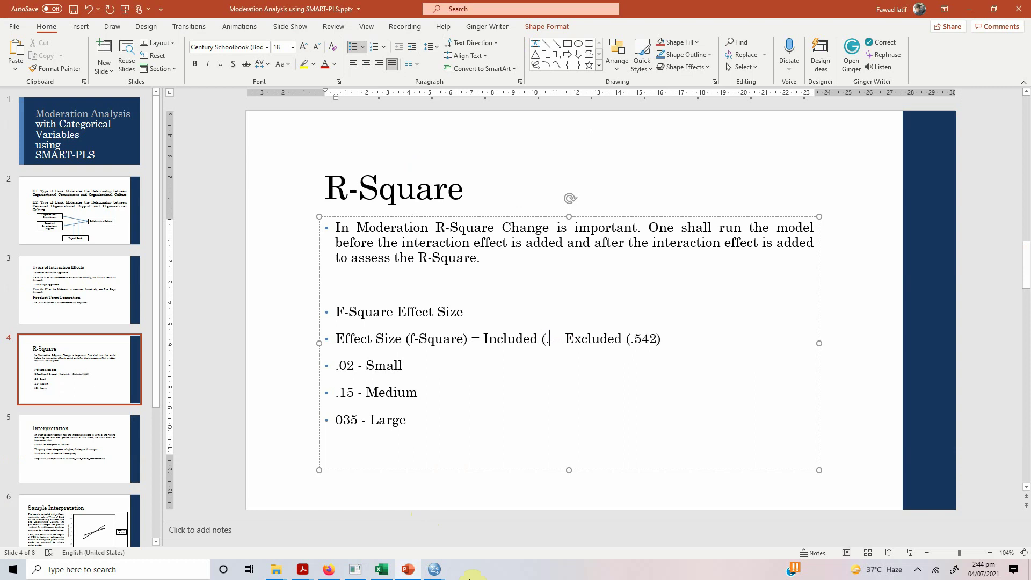
pyautogui.write(')')
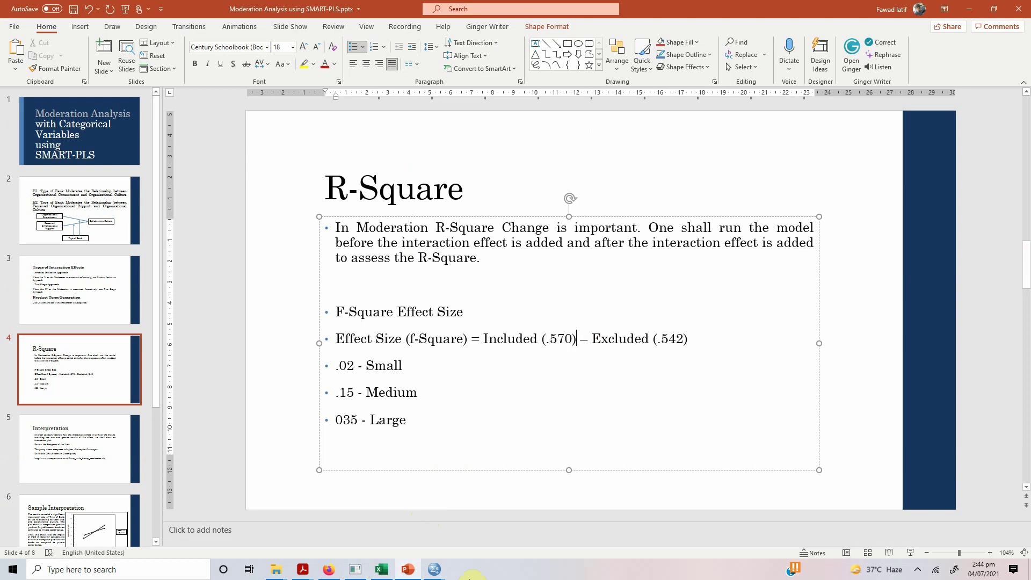
# Compare the Included and Excluded values in the formula with the effect size thresholds, highlighting the Small threshold
pyautogui.press('Down')
pyautogui.press('Down')
pyautogui.hotkey('shift', 'Home')
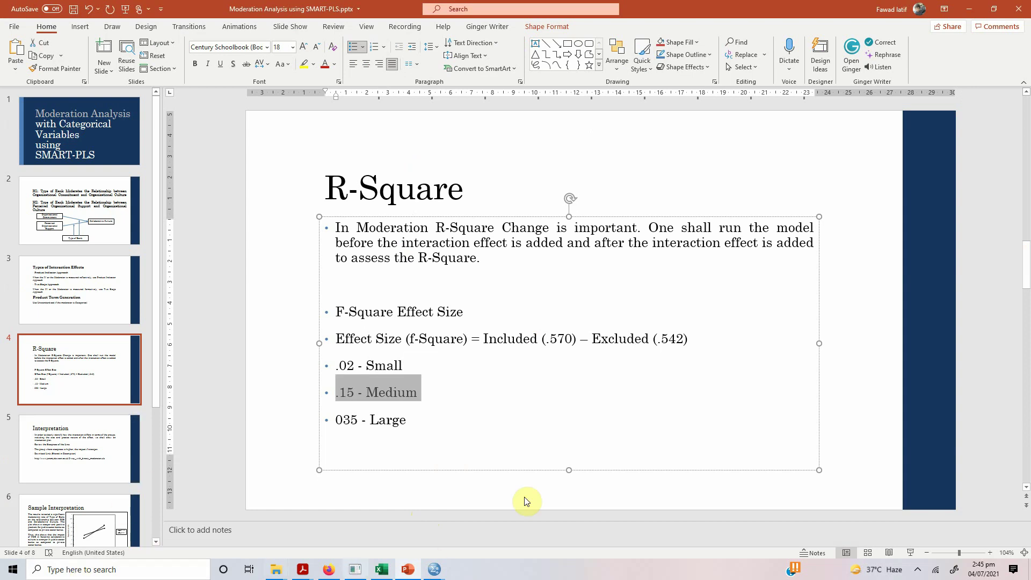
pyautogui.click(549, 339)
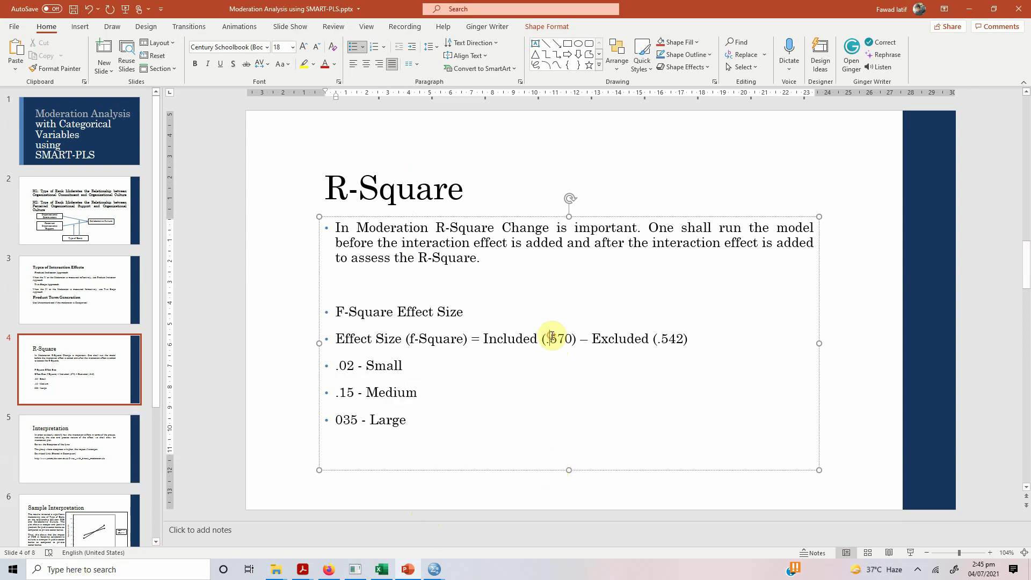
pyautogui.click(607, 338)
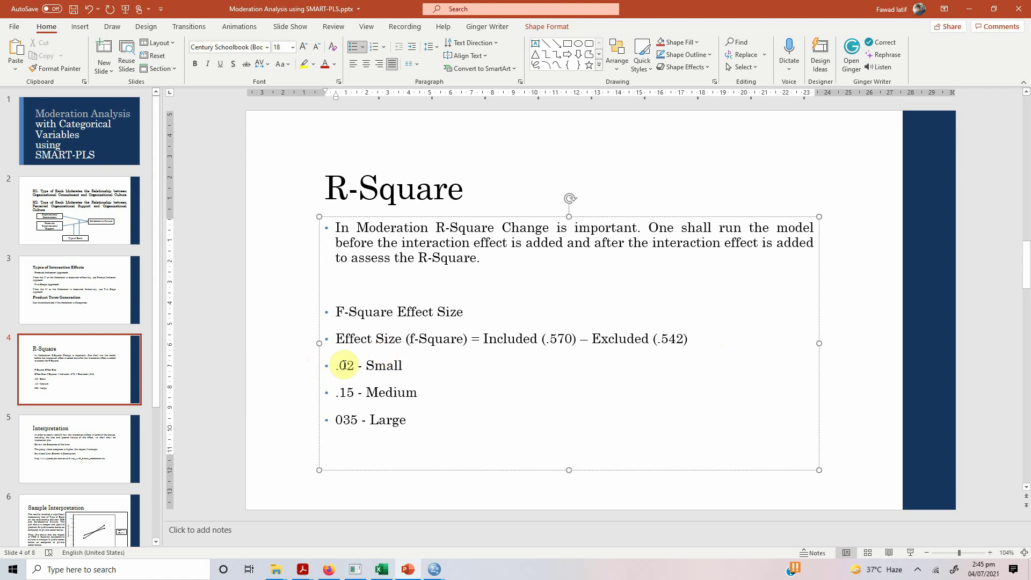
pyautogui.moveTo(344, 365); pyautogui.dragTo(396, 367)
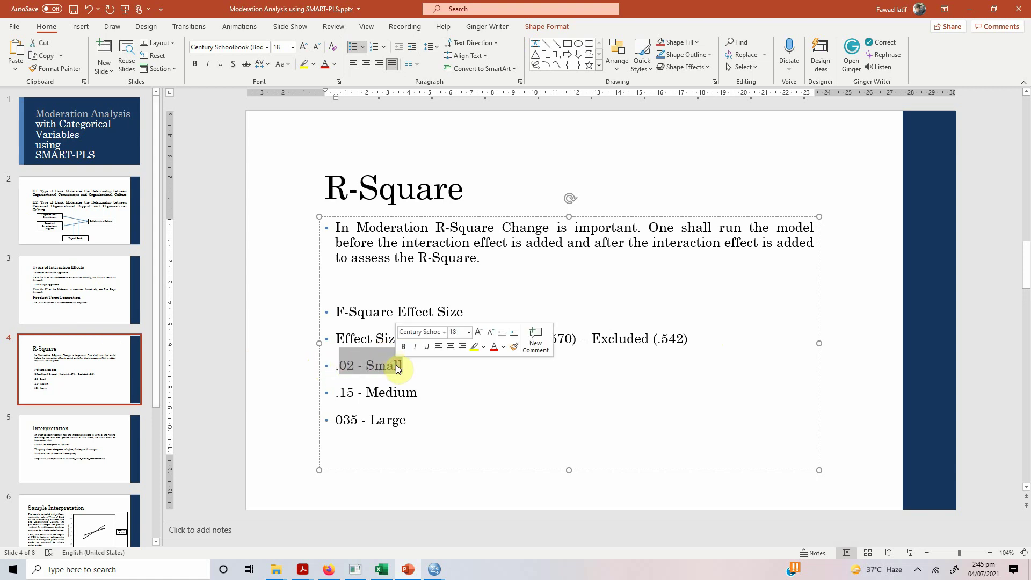